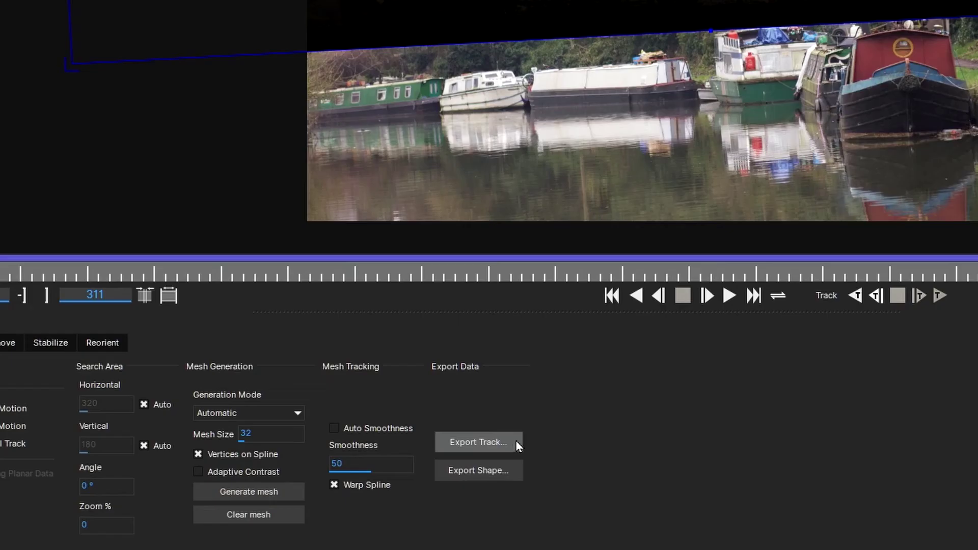
# Step: Export the Mocha surface track as Blackmagic Fusion COMP Data (*.comp) to the clipboard
pyautogui.click(458, 496)
pyautogui.click(505, 198)
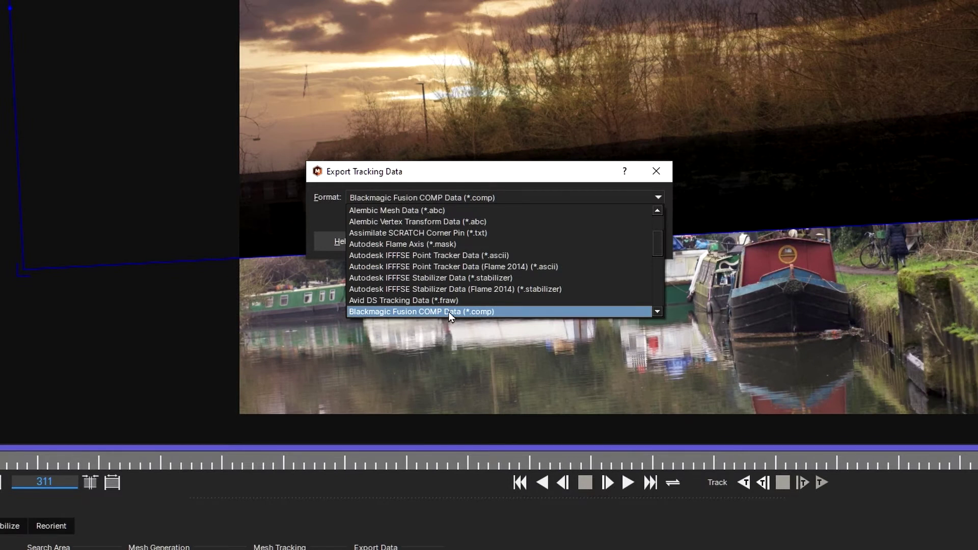
pyautogui.click(494, 312)
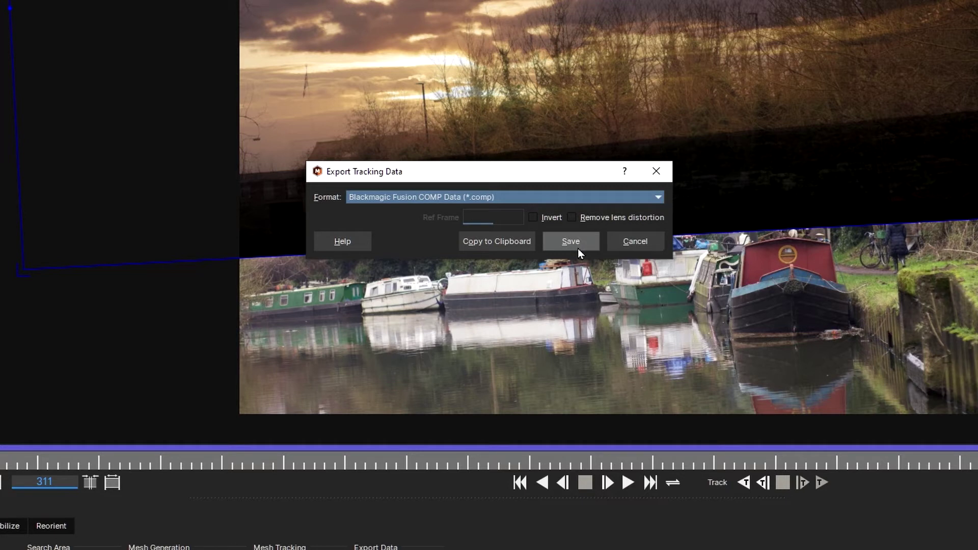
pyautogui.click(514, 243)
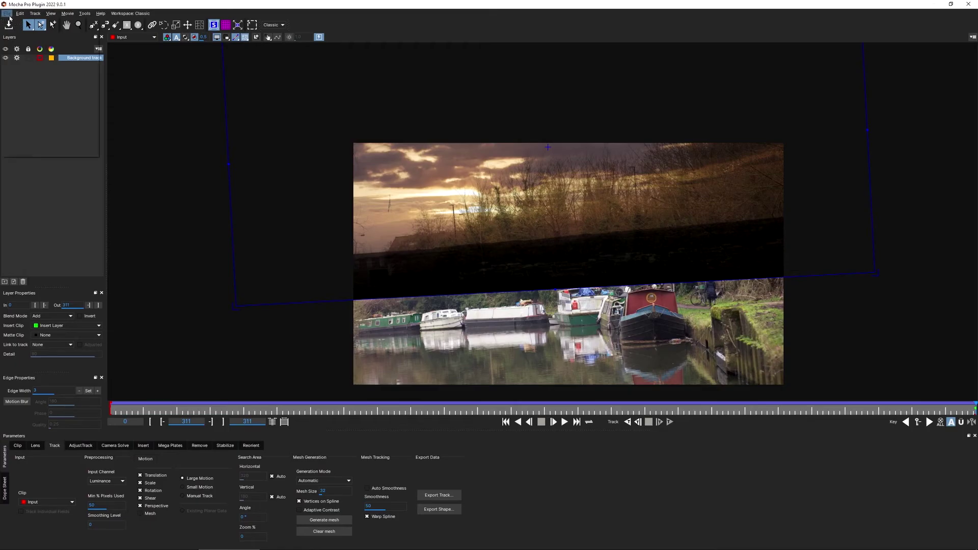
pyautogui.click(7, 13)
# Step: Exit Mocha, paste the track into the Nodes editor and delete the extra Loader1
pyautogui.click(42, 152)
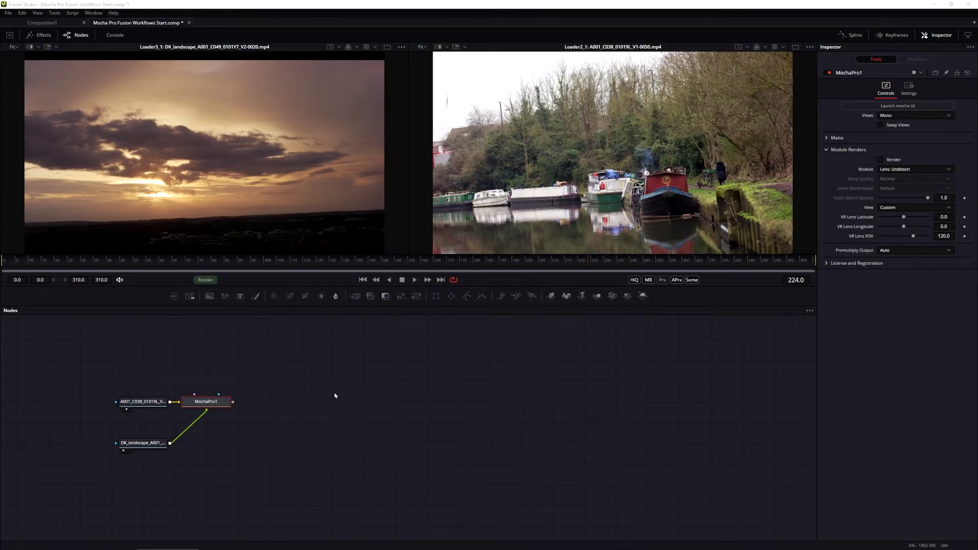
pyautogui.click(22, 12)
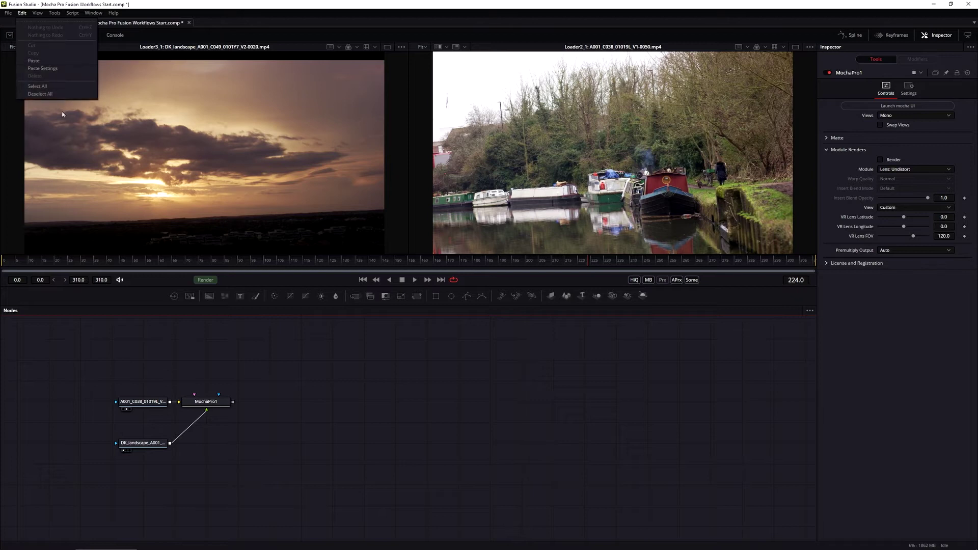
pyautogui.click(66, 67)
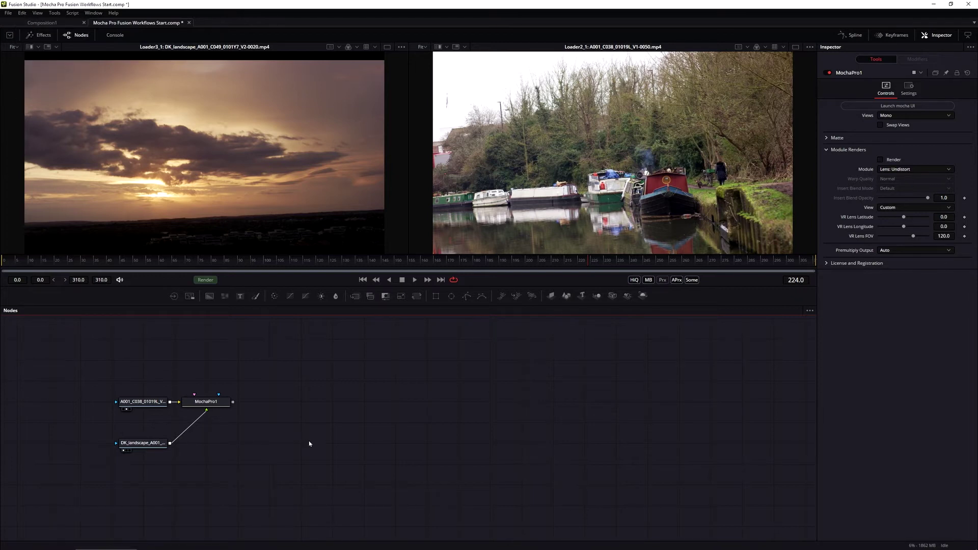
pyautogui.hotkey('ctrl', 'v')
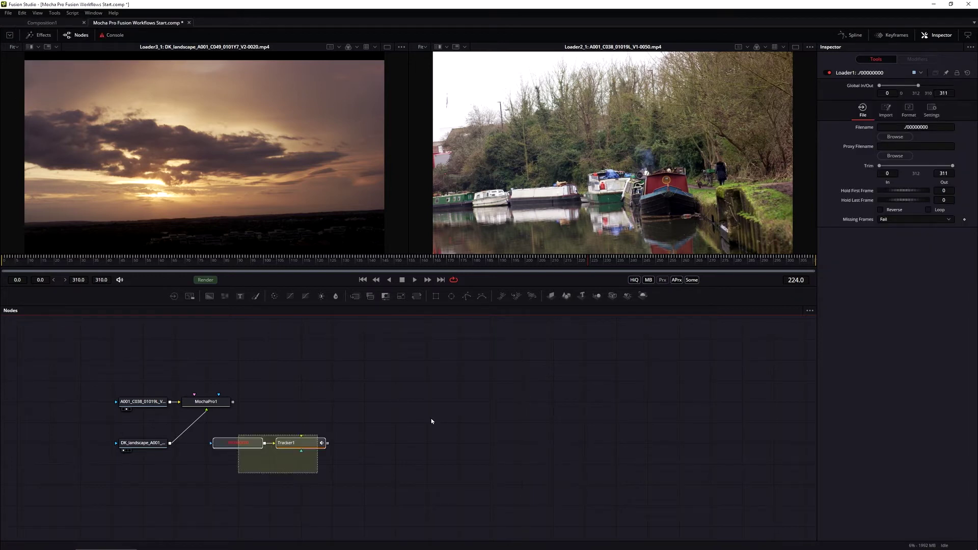
pyautogui.click(416, 401)
pyautogui.click(366, 402)
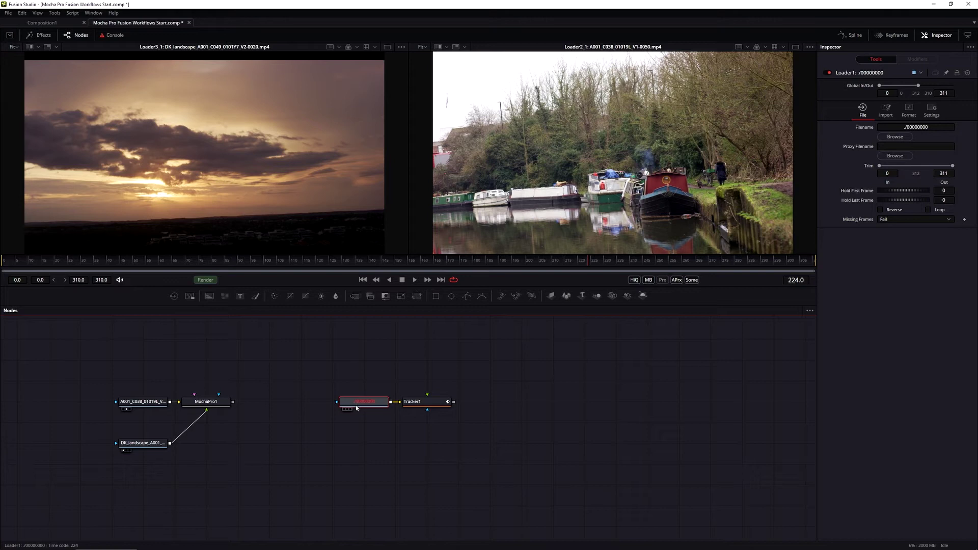
pyautogui.press('Delete')
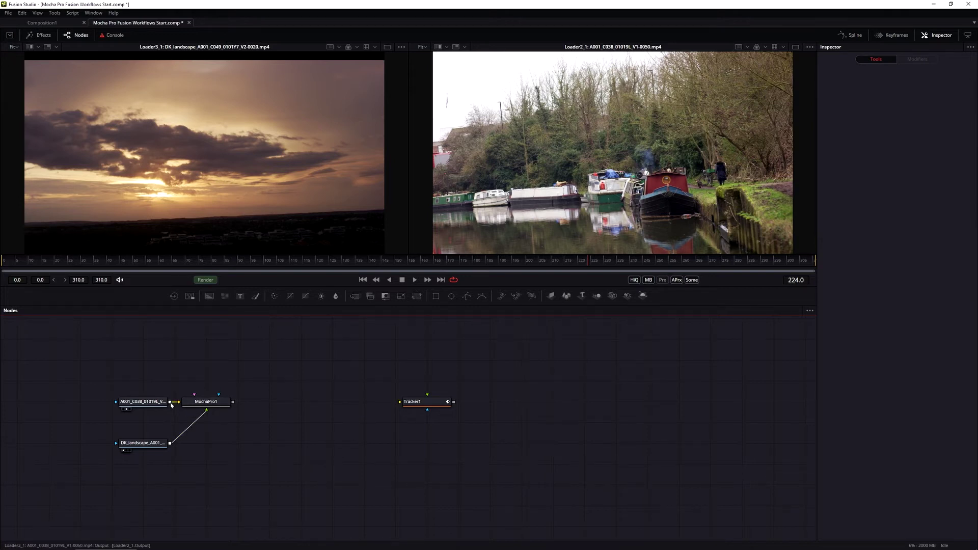
# Step: Wire A001 into Tracker1's background and DK_landscape into its foreground, then view Tracker1
pyautogui.moveTo(232, 401)
pyautogui.mouseDown()
pyautogui.moveTo(400, 401)
pyautogui.moveTo(324, 445)
pyautogui.mouseUp()
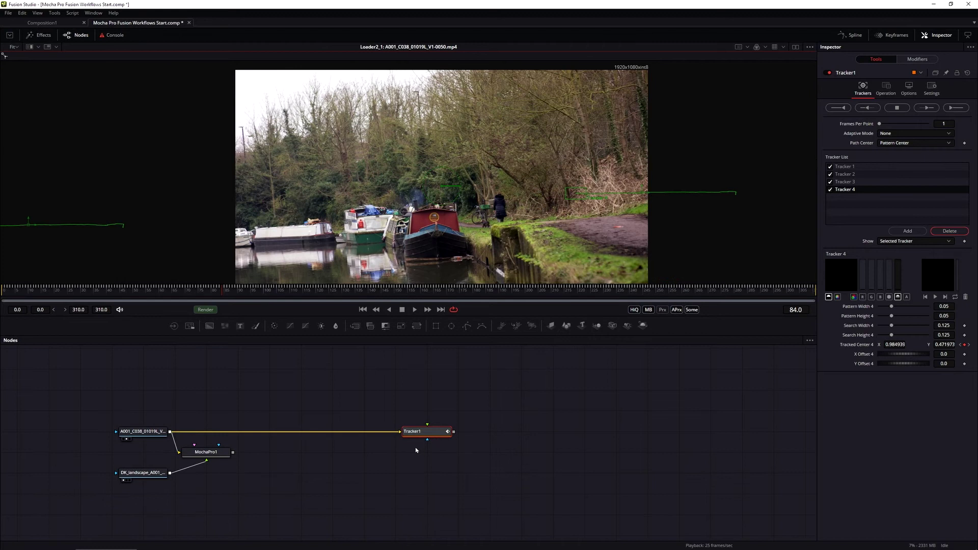
pyautogui.moveTo(425, 402)
pyautogui.moveTo(430, 434); pyautogui.dragTo(367, 435)
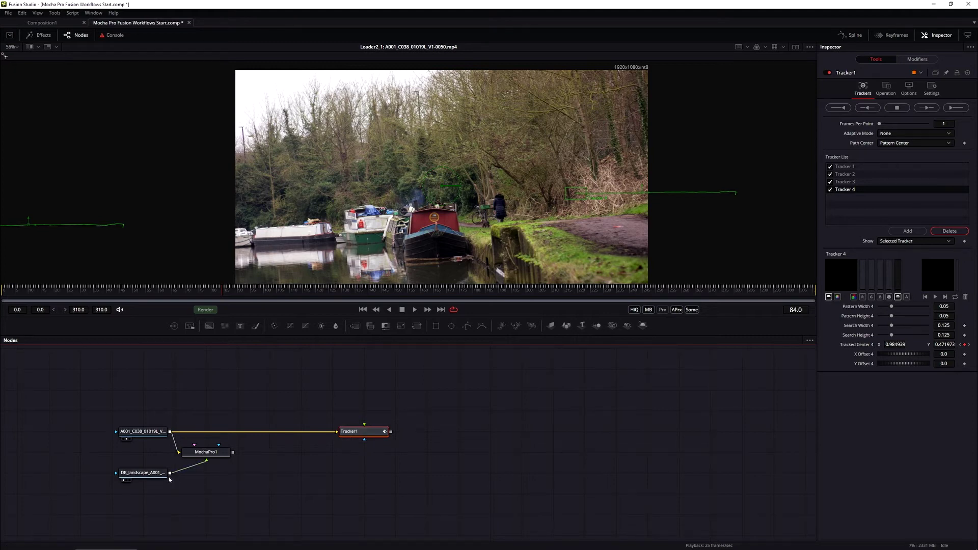
pyautogui.moveTo(170, 472); pyautogui.dragTo(367, 430)
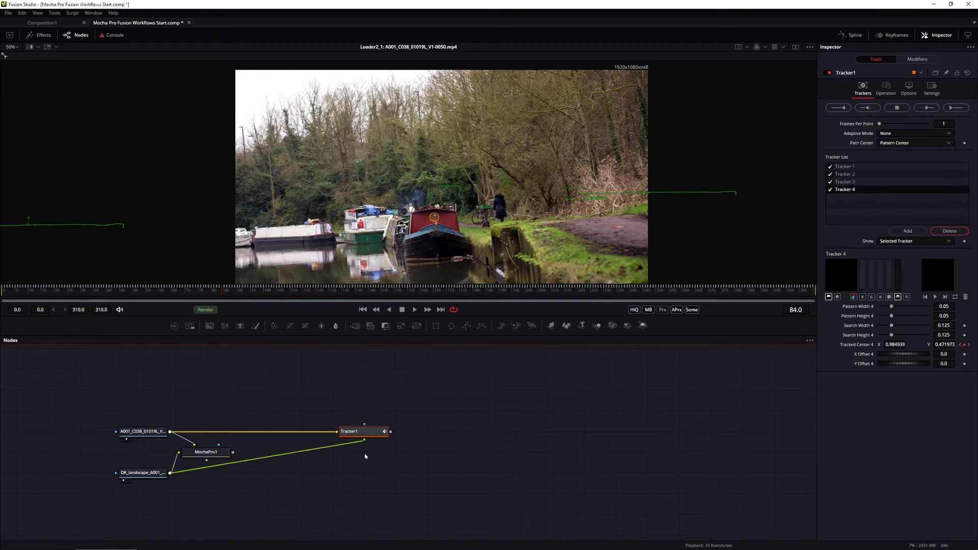
pyautogui.press('1')
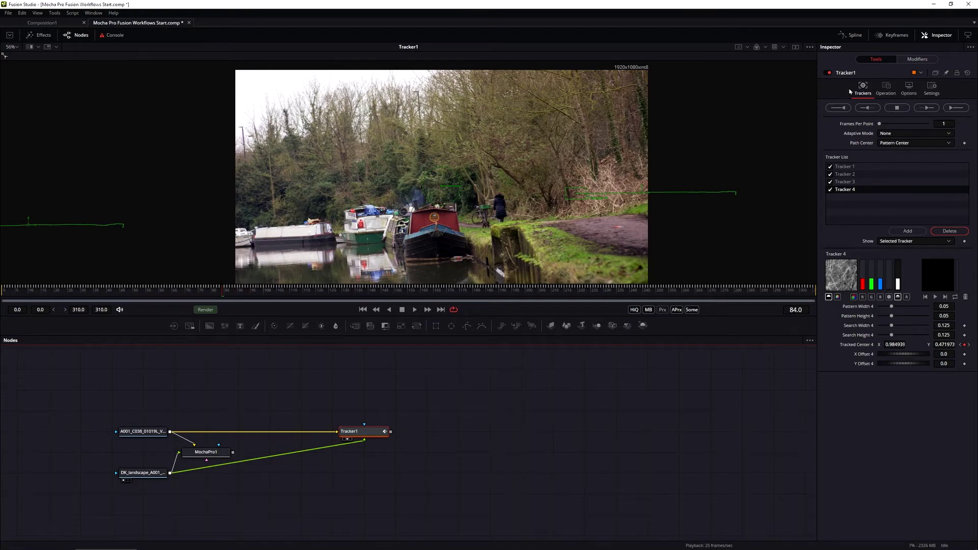
# Step: Set Tracker1's Operation to Match Move and scrub ahead to check the sunset
pyautogui.click(886, 88)
pyautogui.click(899, 107)
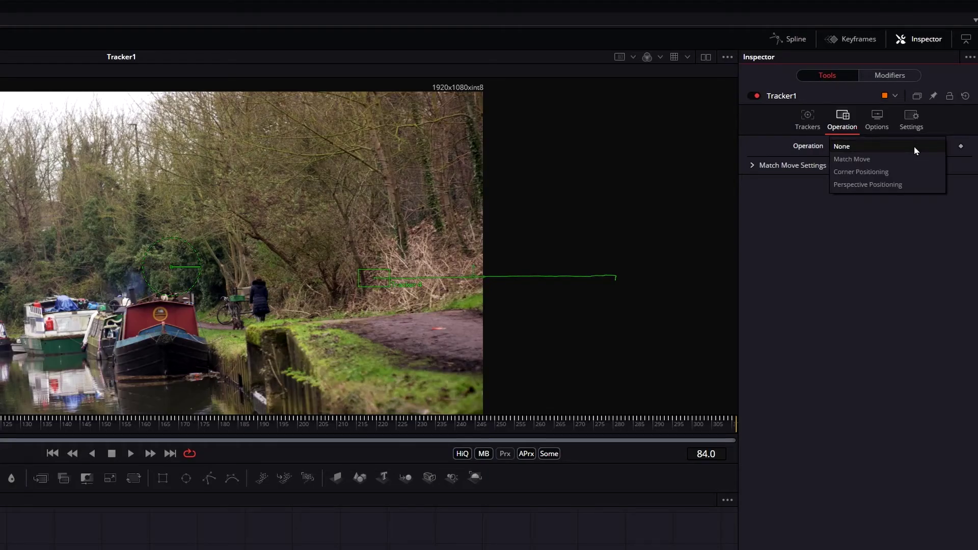
pyautogui.click(889, 160)
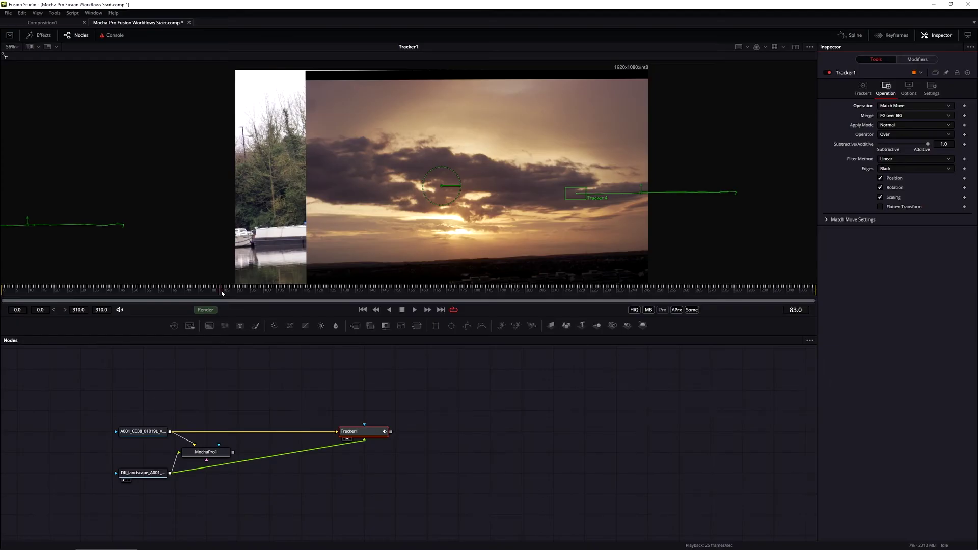
pyautogui.moveTo(221, 292)
pyautogui.mouseDown()
pyautogui.moveTo(514, 285)
pyautogui.moveTo(48, 295)
pyautogui.moveTo(449, 285)
pyautogui.moveTo(379, 286)
pyautogui.mouseUp()
# Step: Switch Tracker1's Operation to Corner Positioning and scrub the timeline to review the pin
pyautogui.click(914, 106)
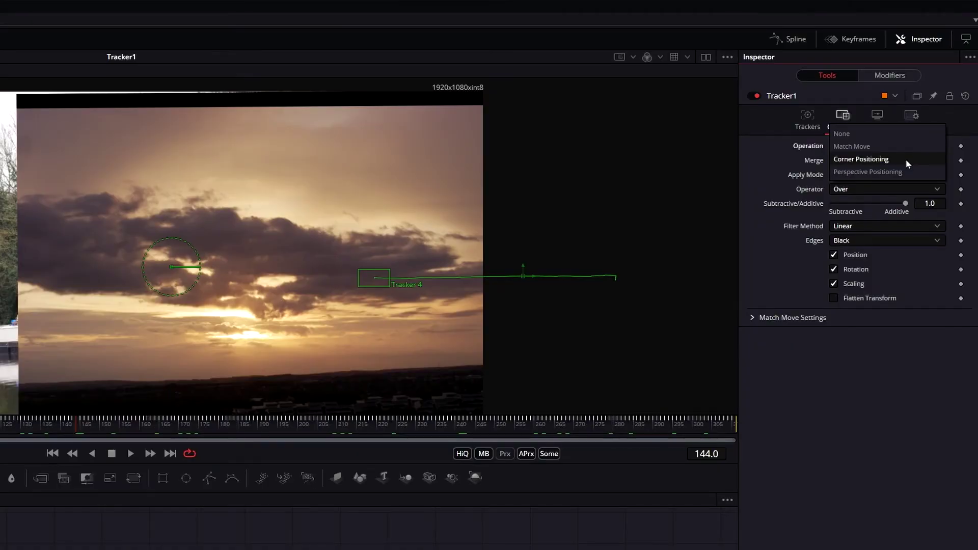
pyautogui.press('Escape')
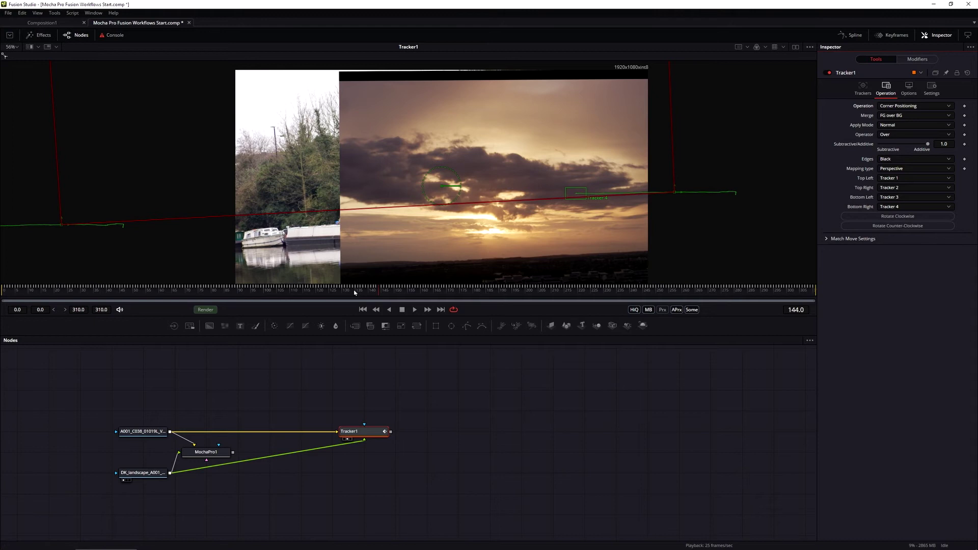
pyautogui.moveTo(356, 296)
pyautogui.mouseDown()
pyautogui.moveTo(133, 298)
pyautogui.moveTo(494, 285)
pyautogui.mouseUp()
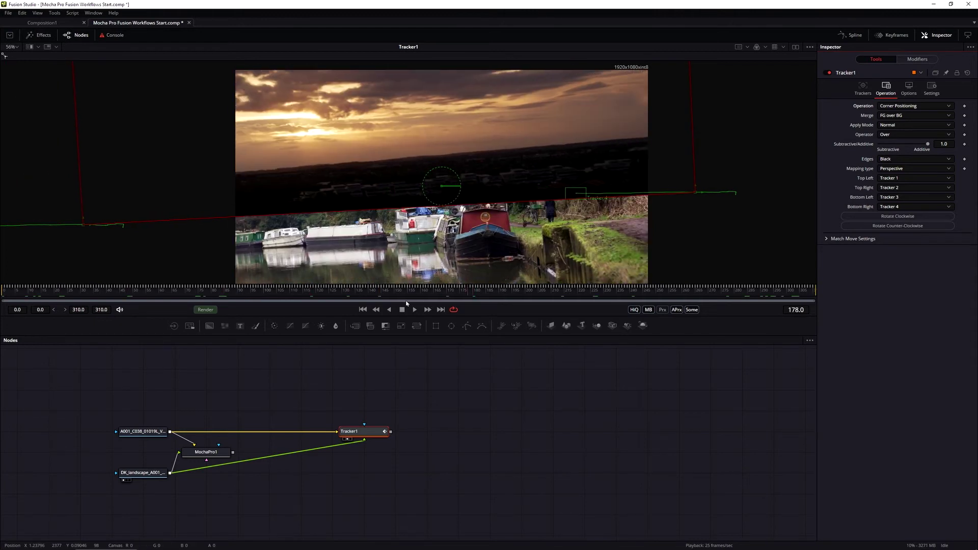
pyautogui.moveTo(494, 285); pyautogui.dragTo(344, 302)
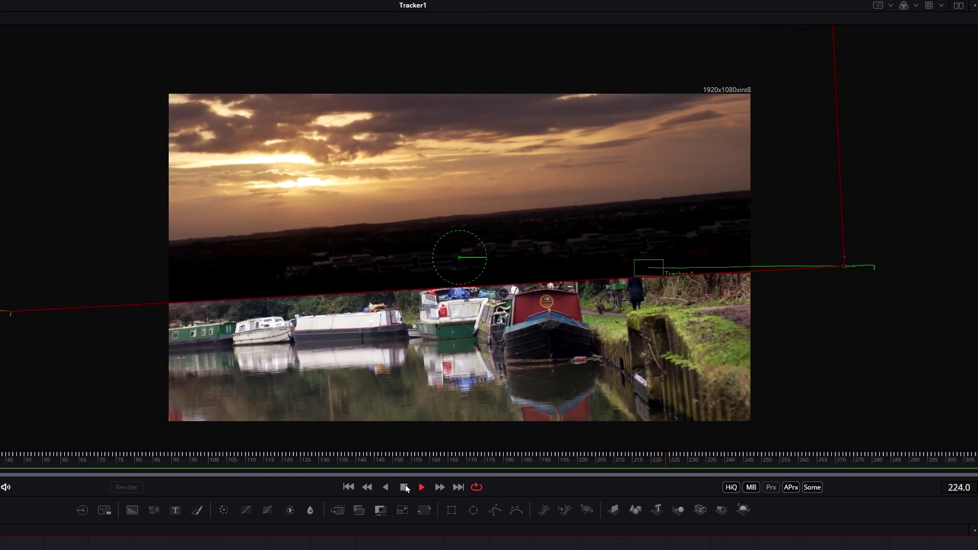
pyautogui.click(409, 487)
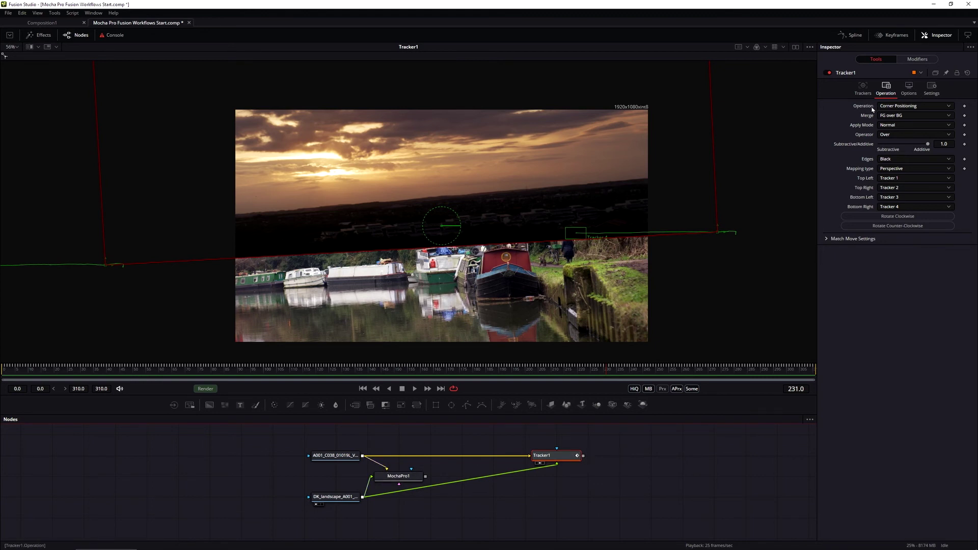
# Step: Reopen Tracker1's Operation list showing None, Match Move, Corner and Perspective Positioning
pyautogui.click(935, 107)
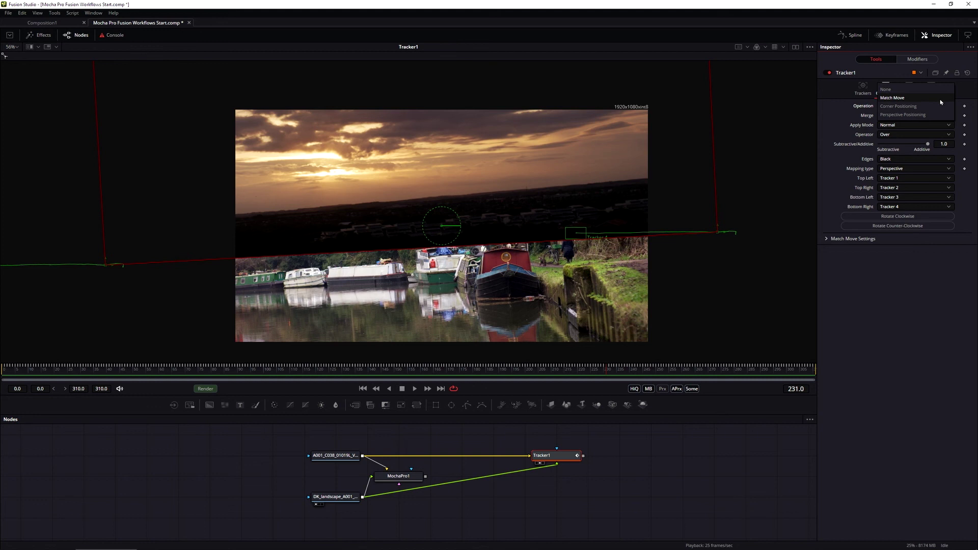